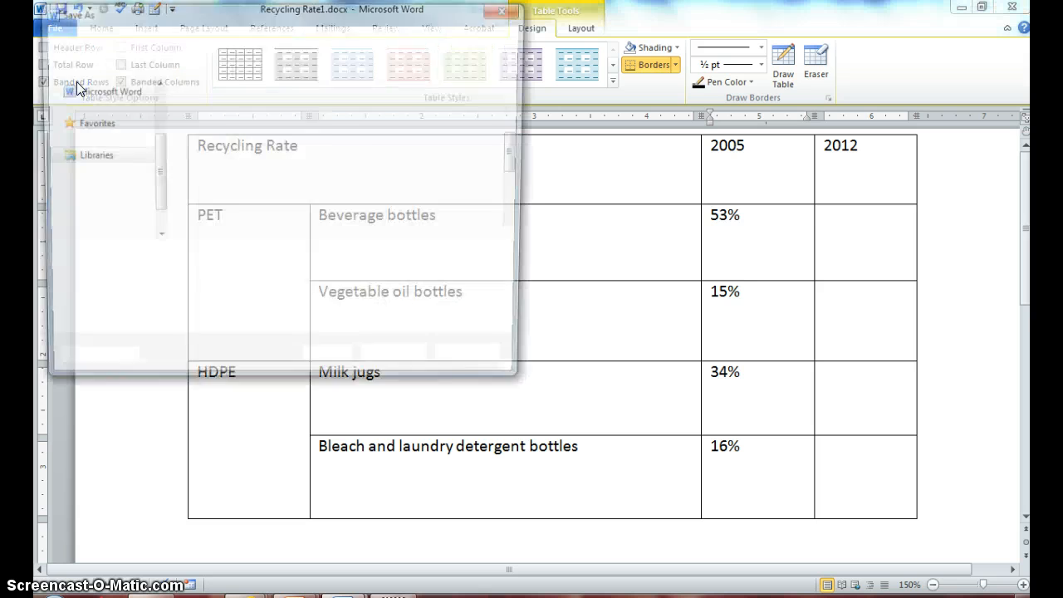
Save a copy of the document under the file name Recycling Rate2
type("Recycling Rate")
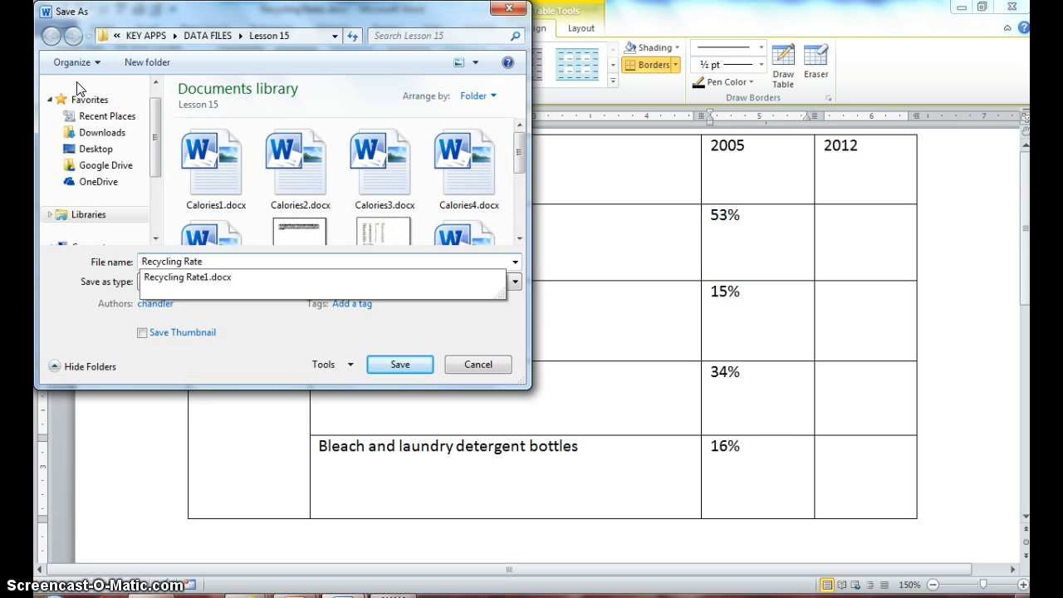
type("2")
key("Return")
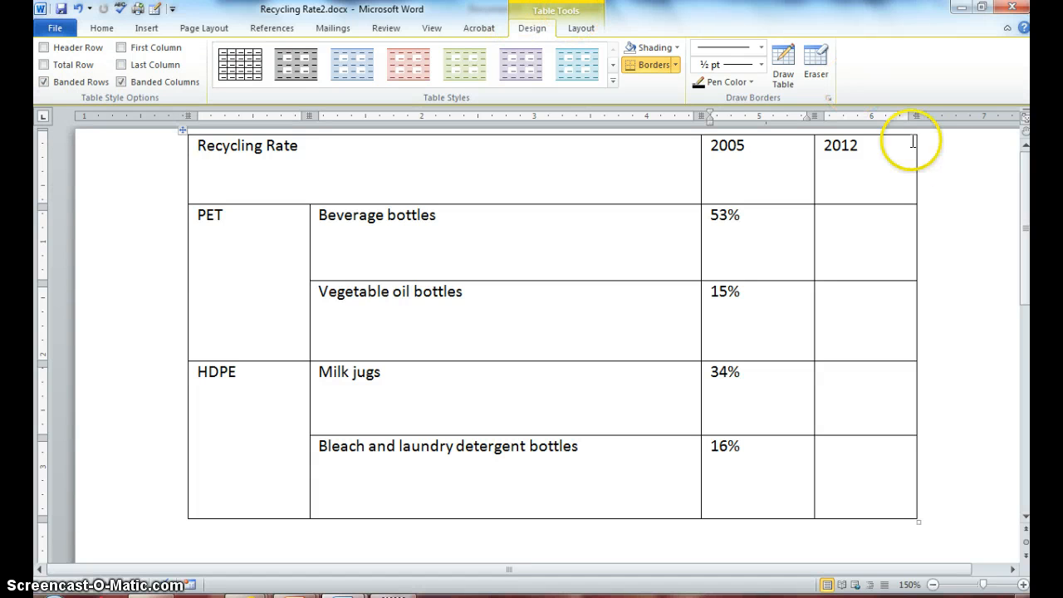
left_click(955, 197)
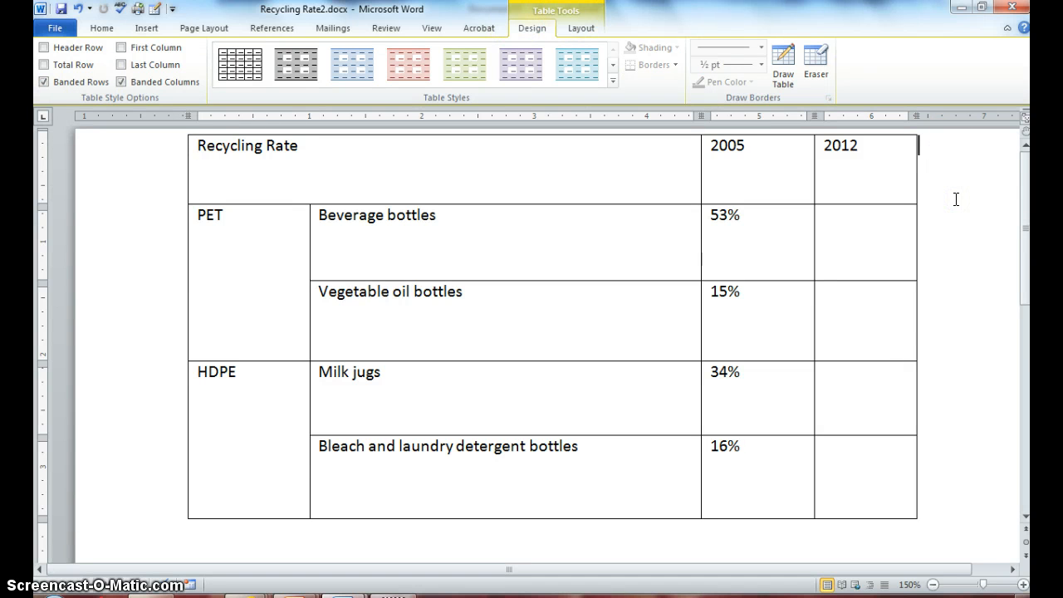
left_click(784, 545)
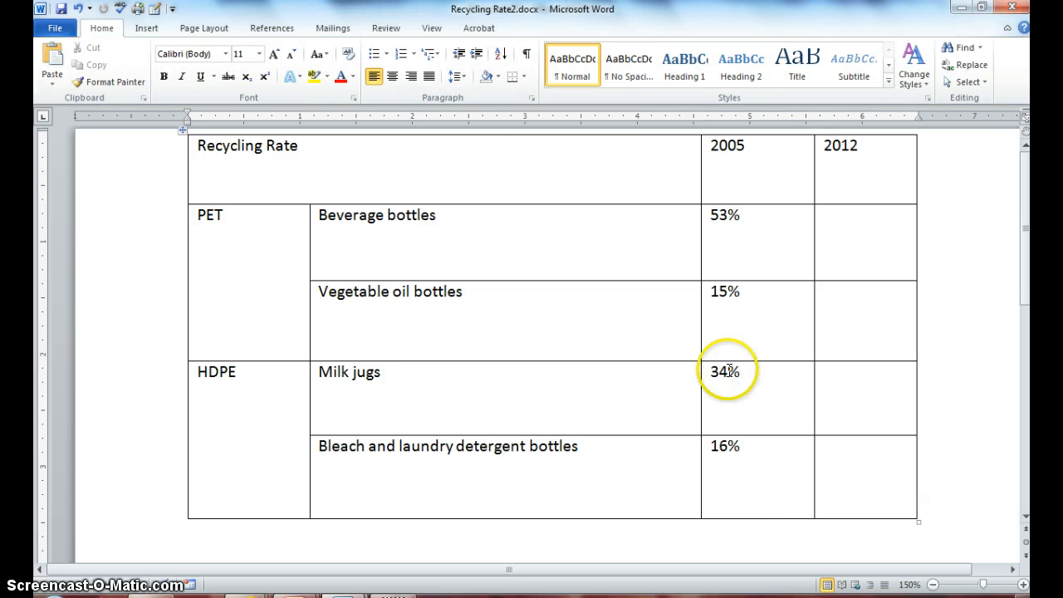
left_click(491, 170)
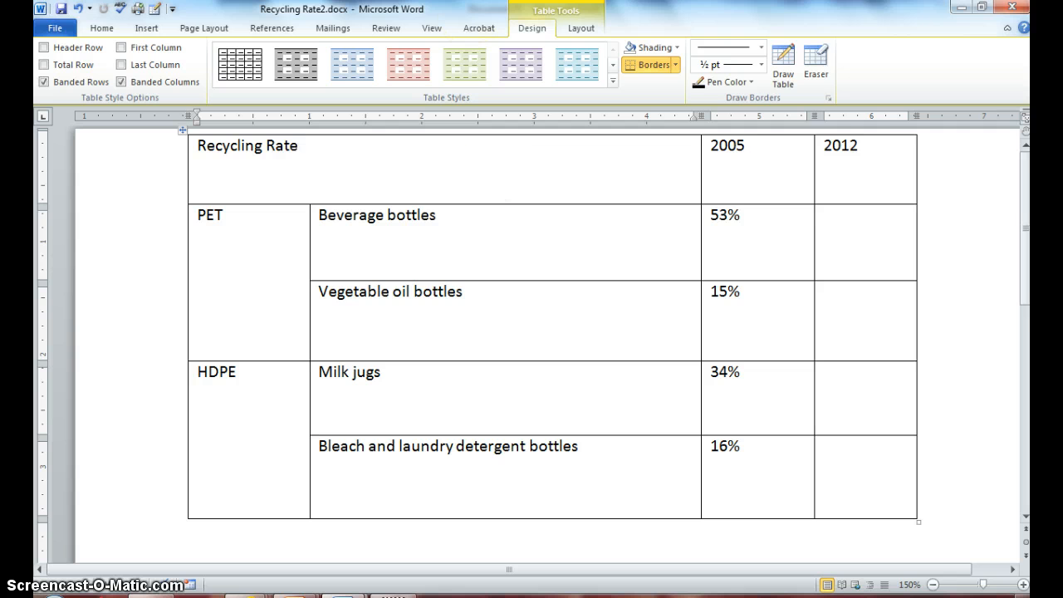
left_click(579, 33)
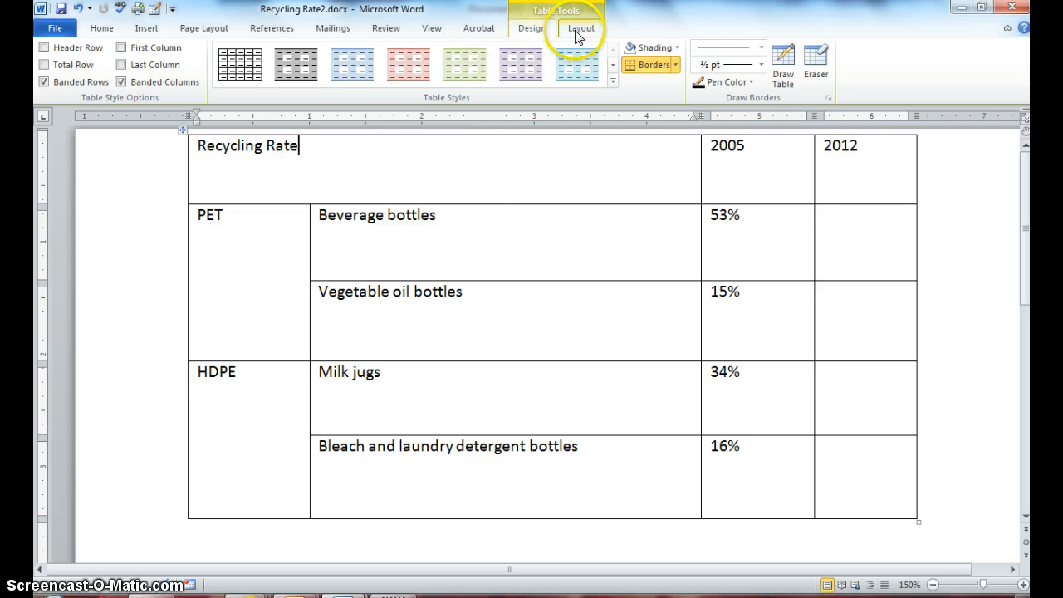
left_click(587, 73)
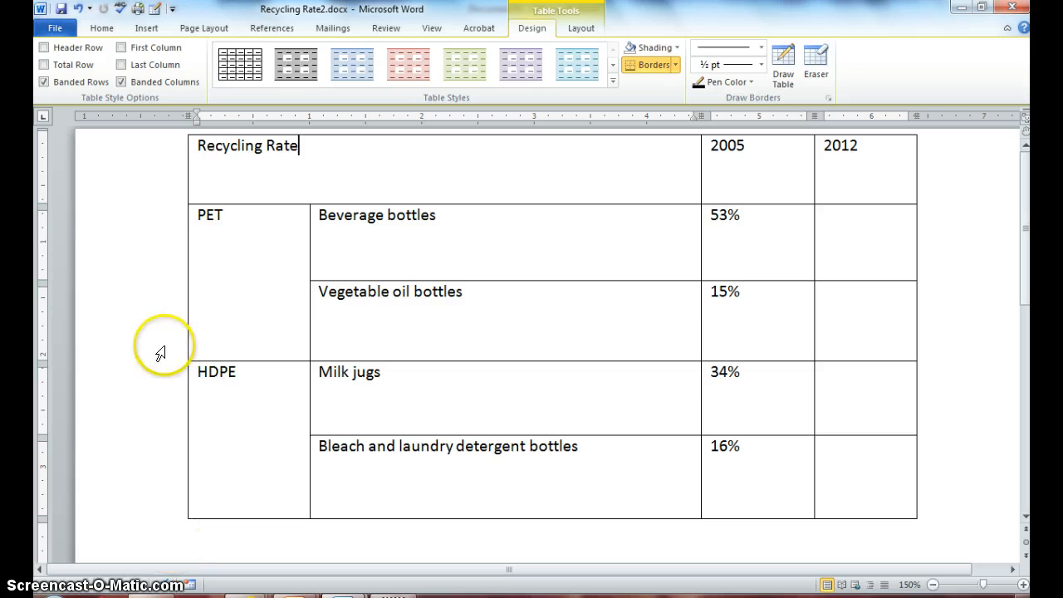
Set the height of all rows in the recycling table to 0.5"
left_click(177, 162)
left_click_drag(177, 162, 182, 541)
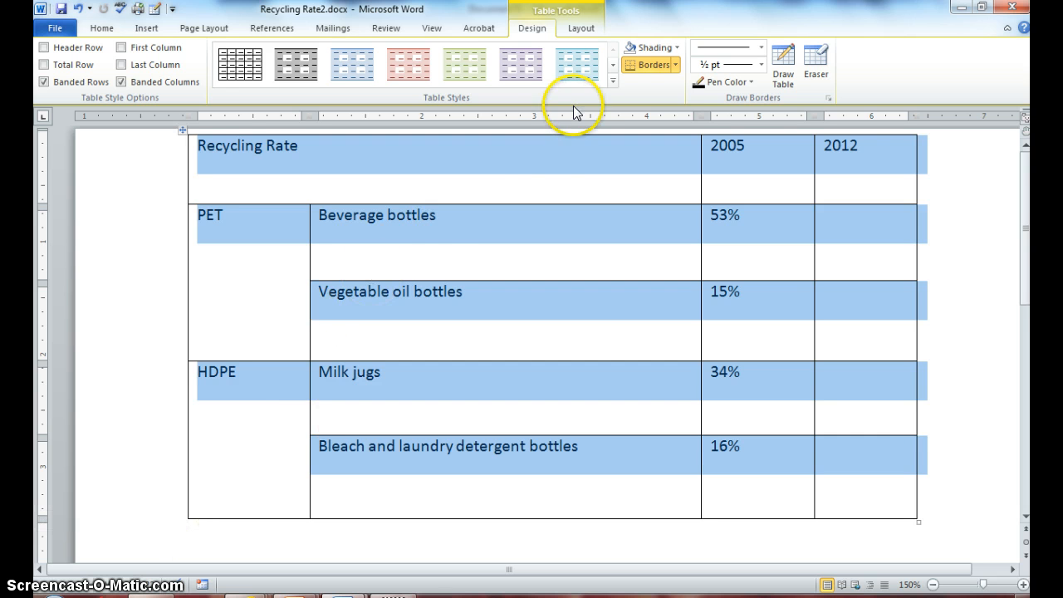
left_click(578, 30)
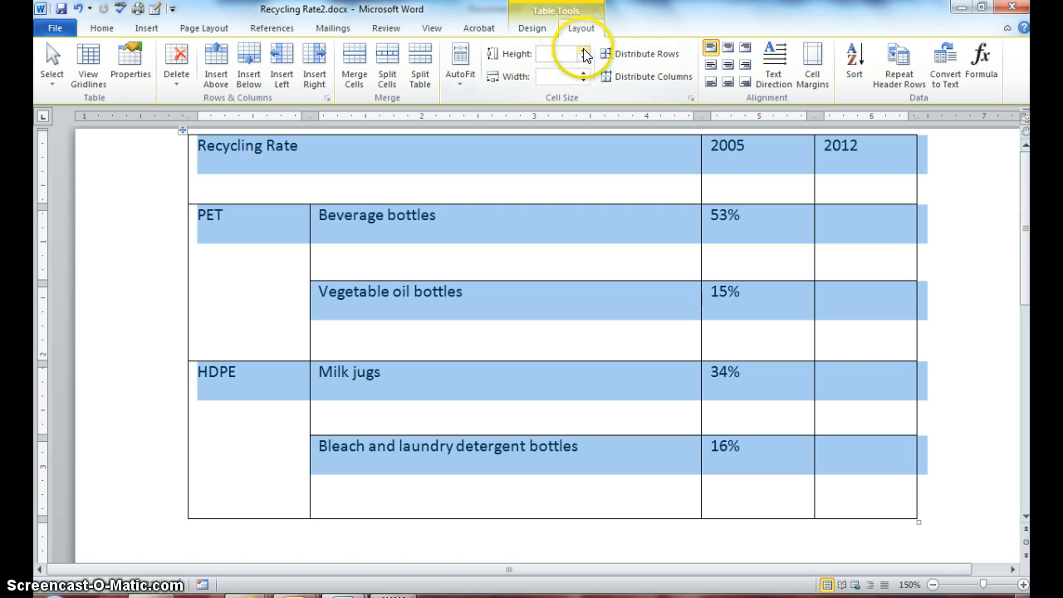
left_click(583, 59)
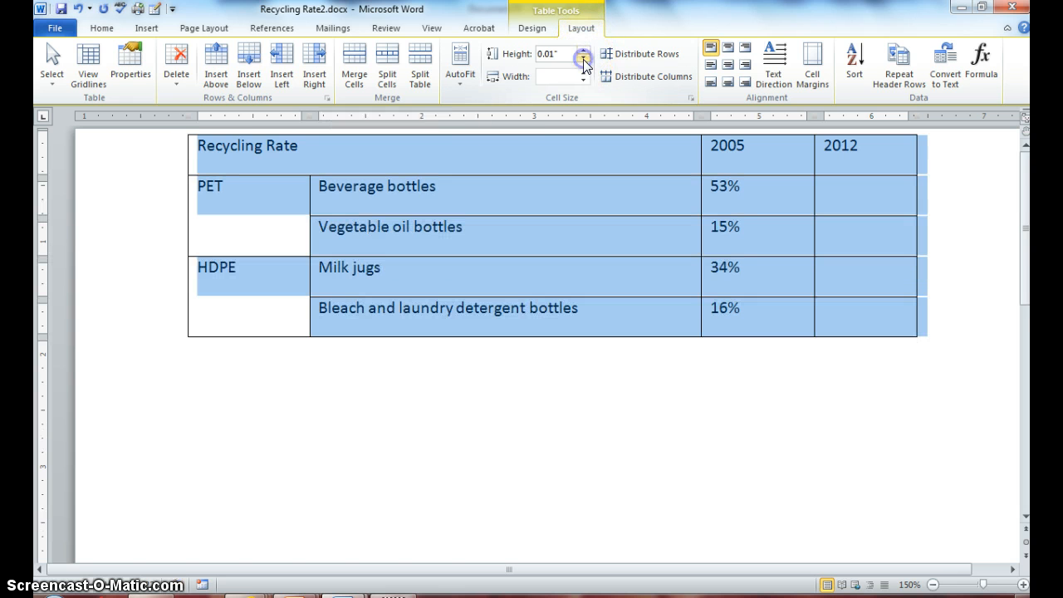
left_click(583, 60)
left_click(583, 52)
left_click(584, 52)
left_click(584, 52)
left_click(584, 53)
left_click(584, 52)
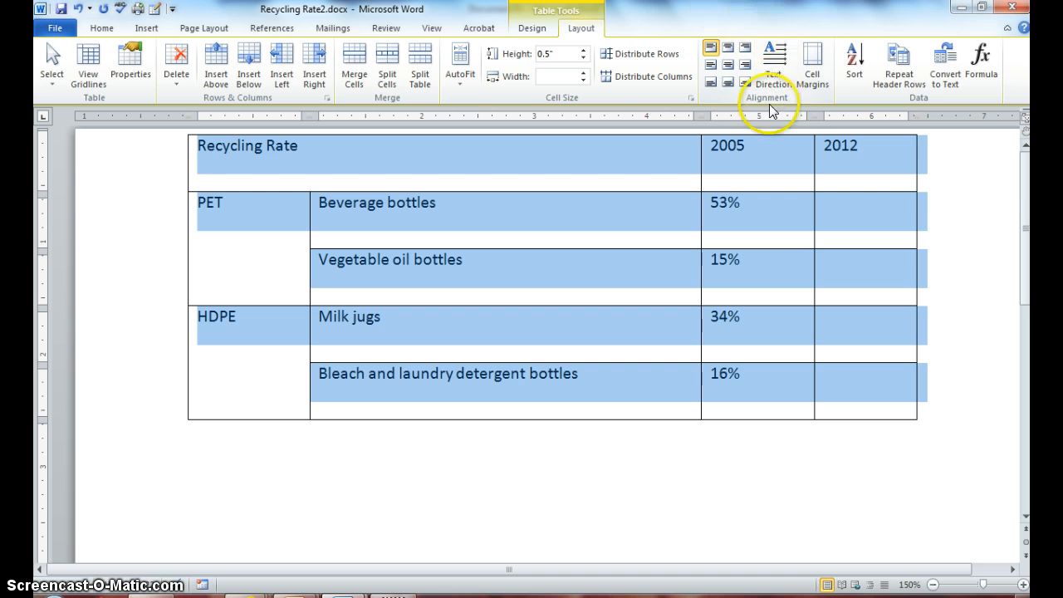
Try the different top, middle and bottom cell alignments on the whole table, ending with Align Top Left
left_click(727, 48)
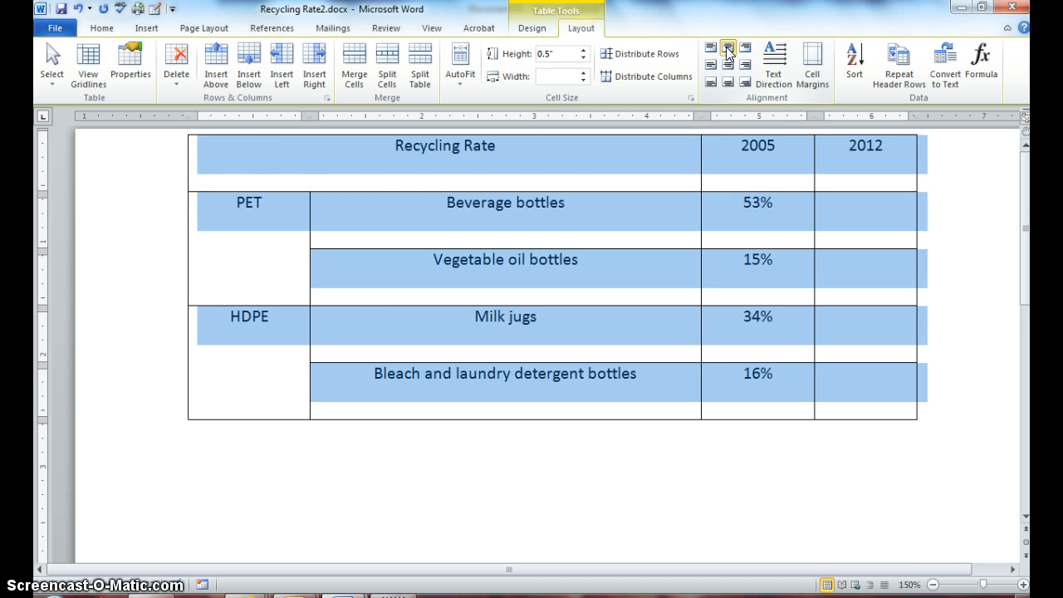
left_click(728, 50)
left_click(745, 47)
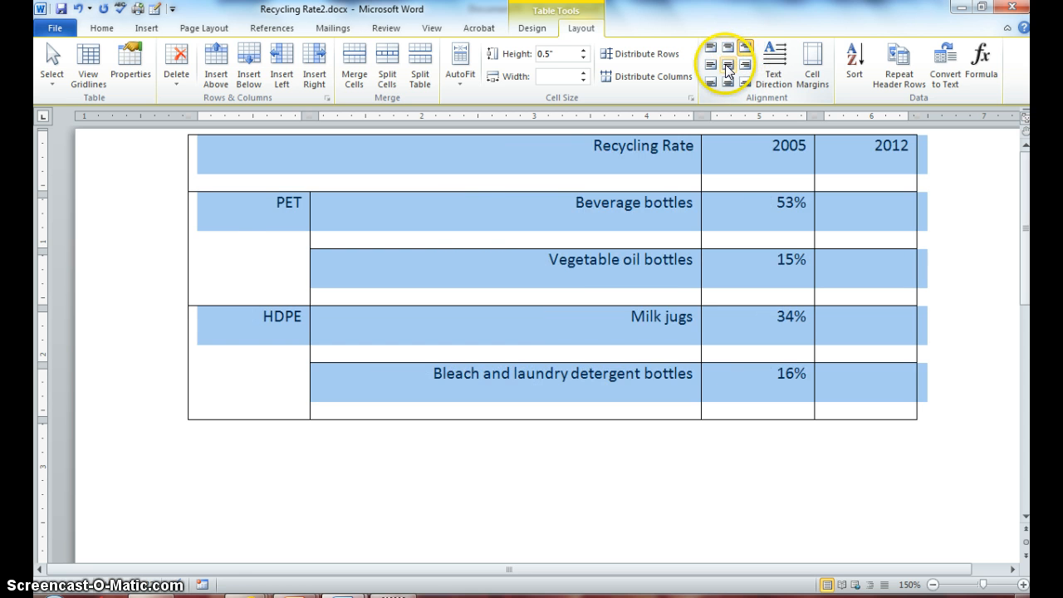
left_click(727, 64)
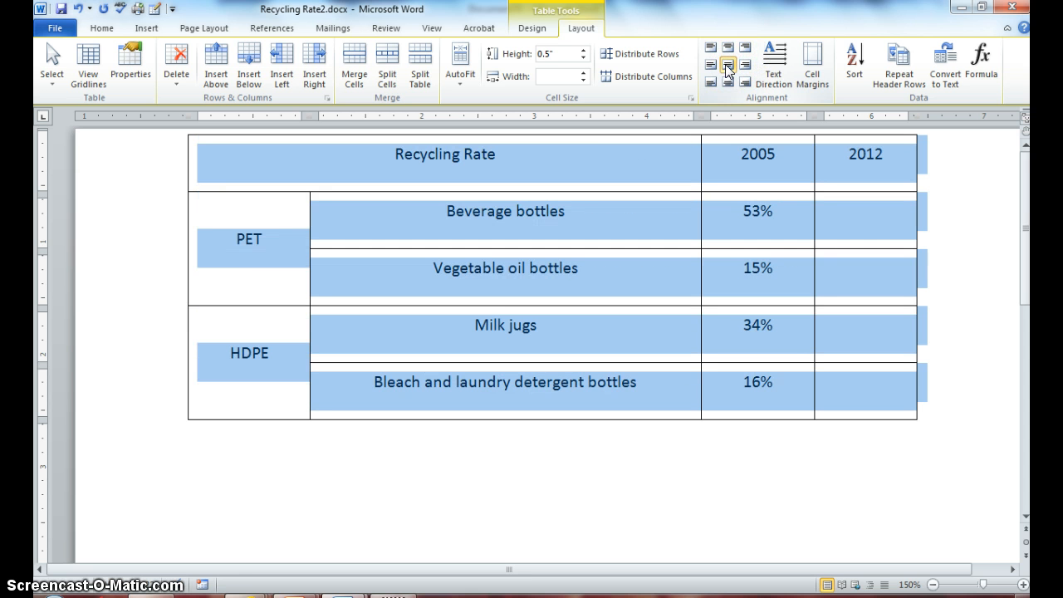
left_click(710, 65)
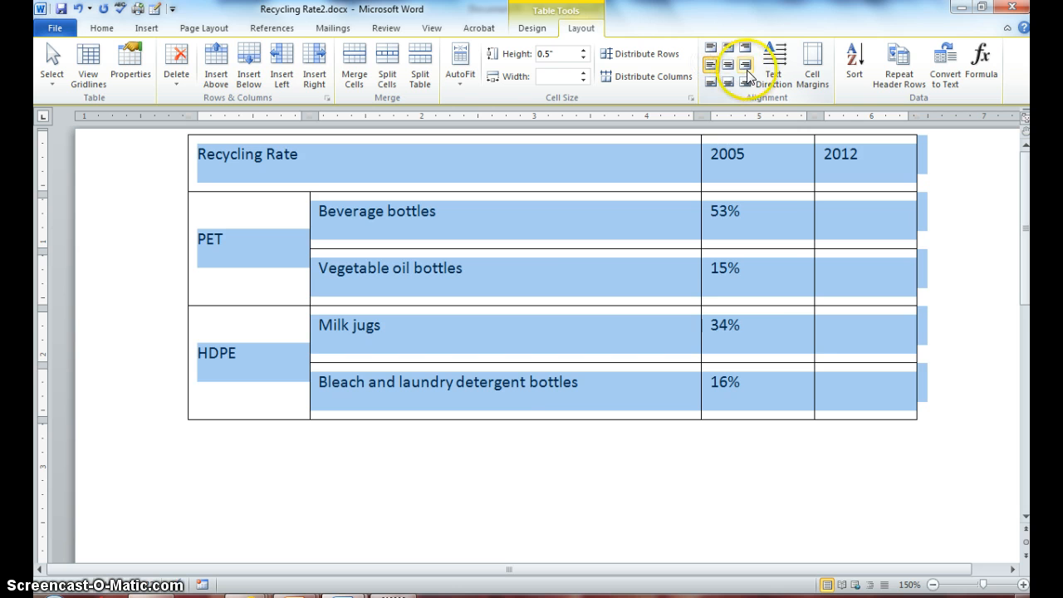
left_click(744, 65)
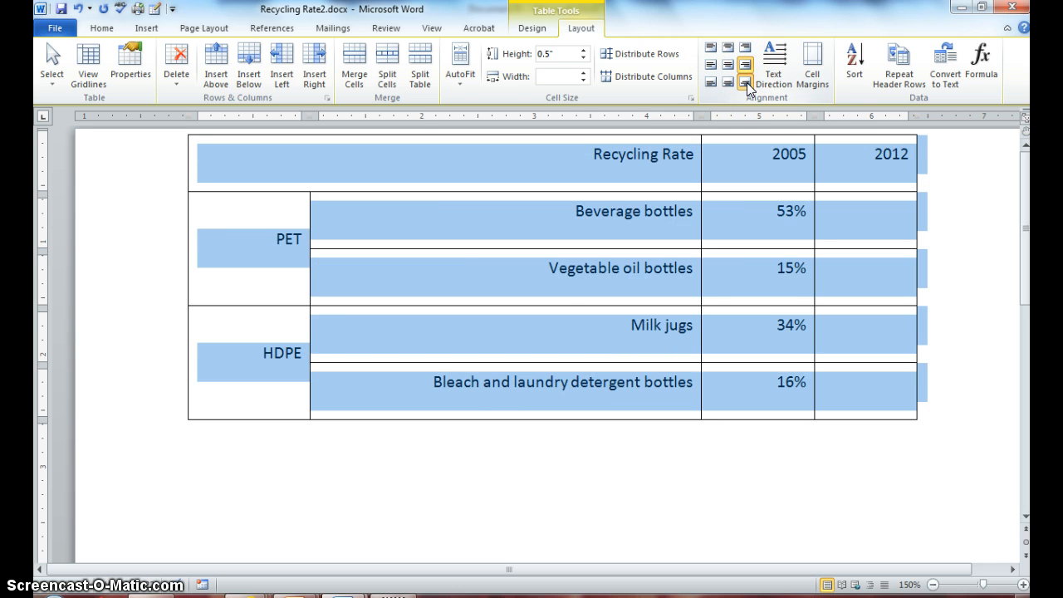
left_click(746, 85)
left_click(727, 83)
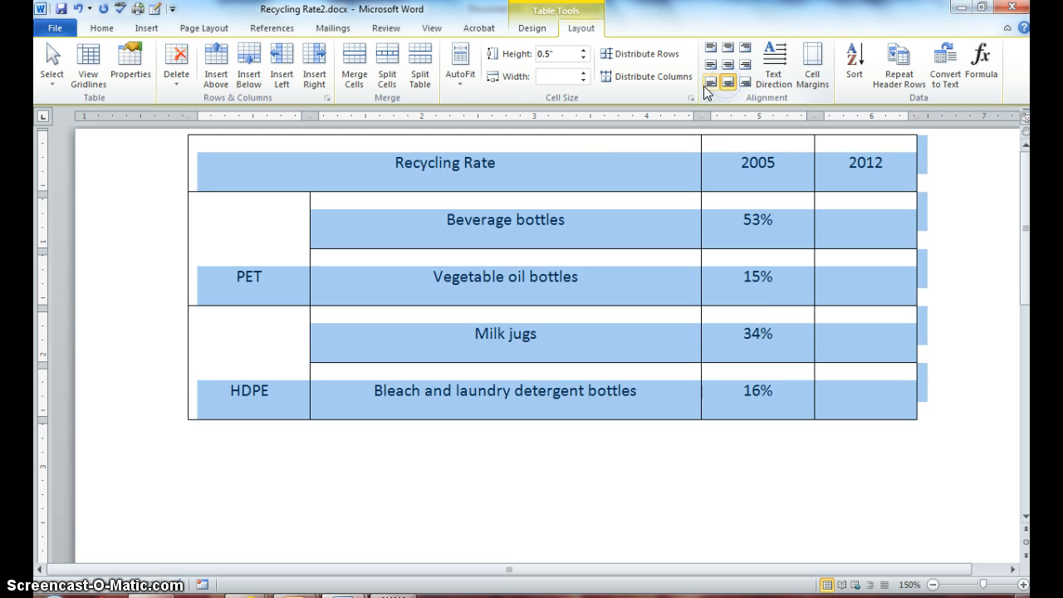
left_click(710, 83)
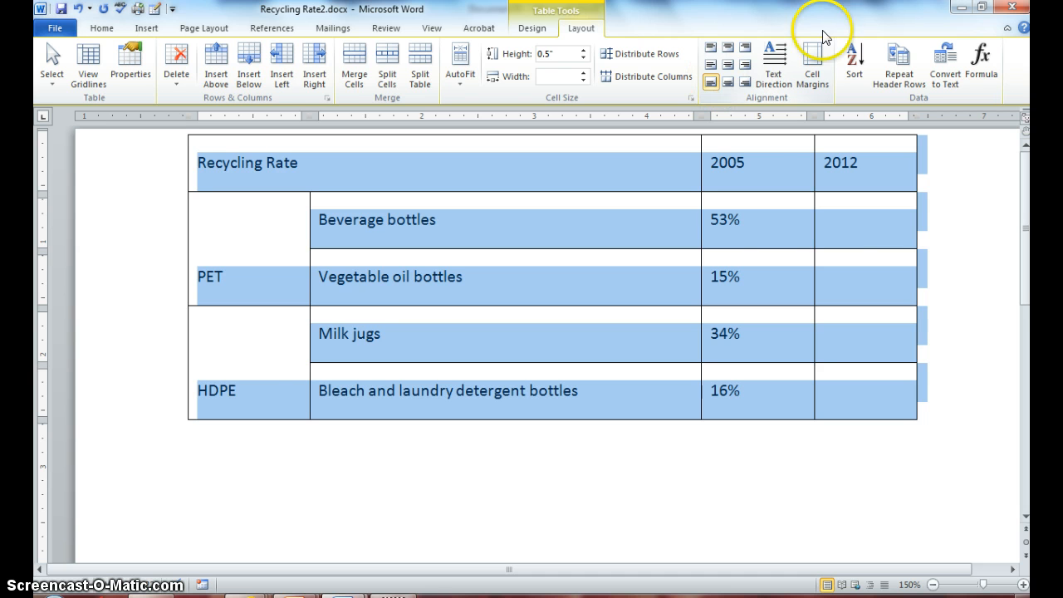
left_click(728, 49)
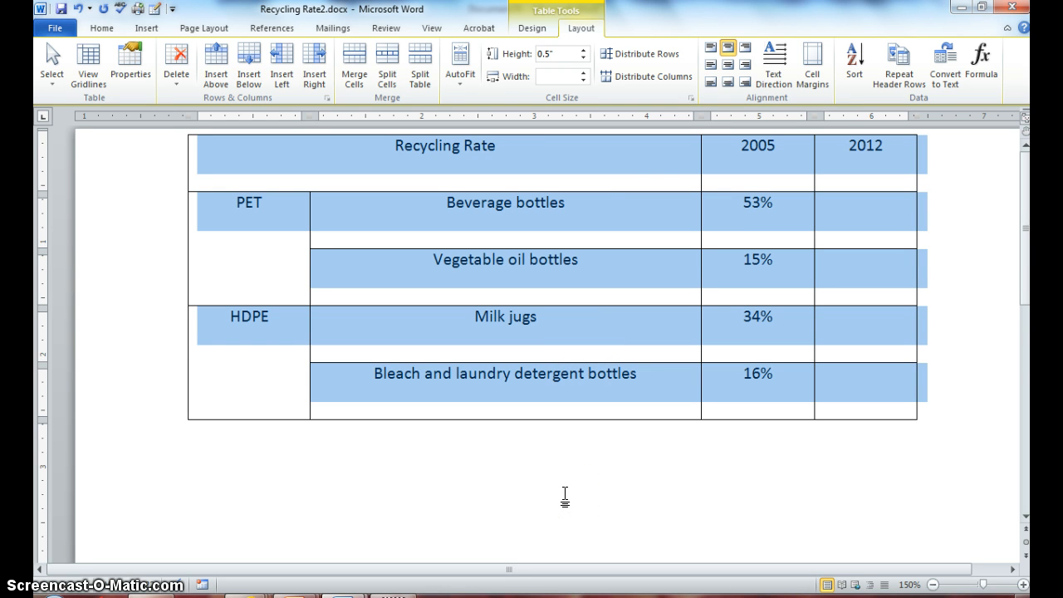
left_click(710, 50)
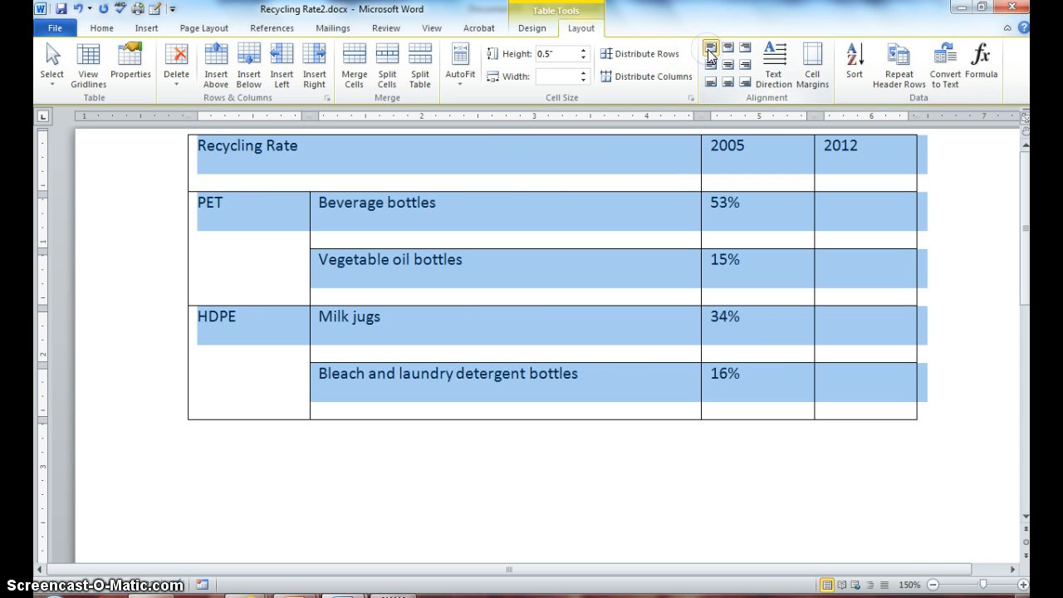
left_click(710, 52)
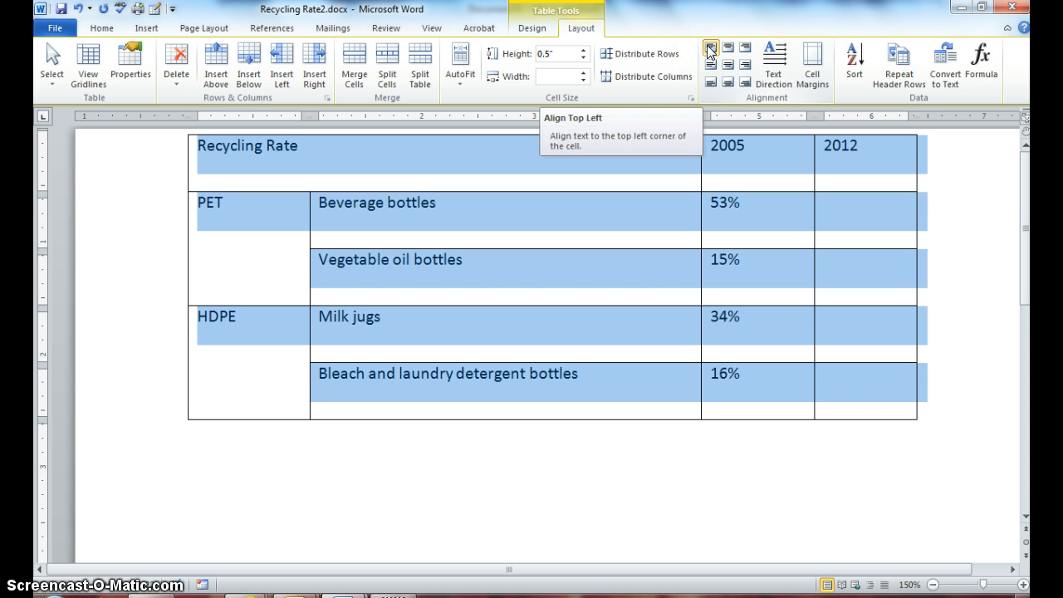
Align the text of all table cells to the left and vertically centered
left_click(710, 67)
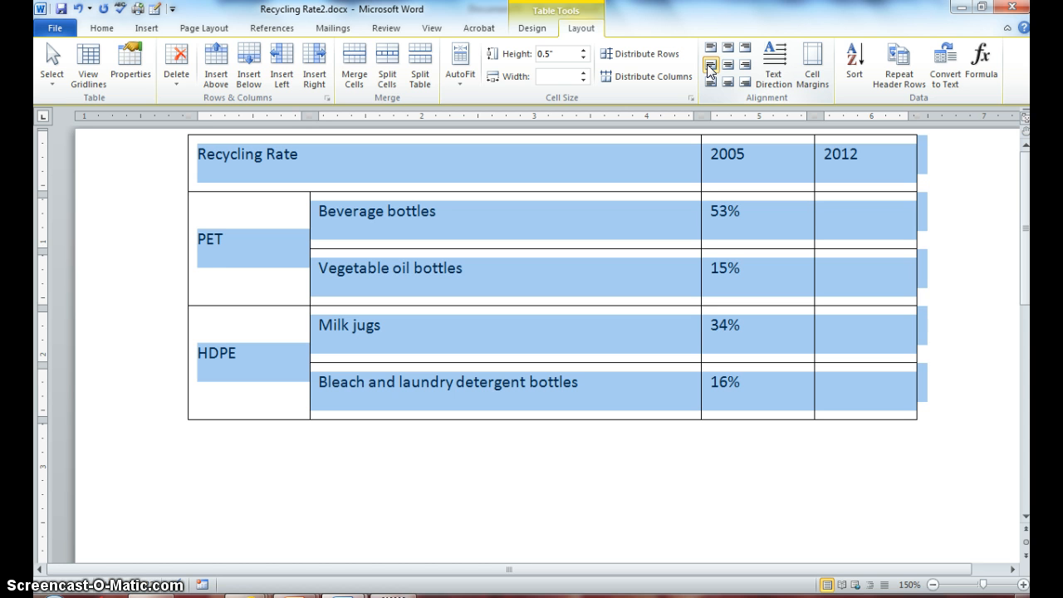
left_click(710, 68)
left_click(254, 288)
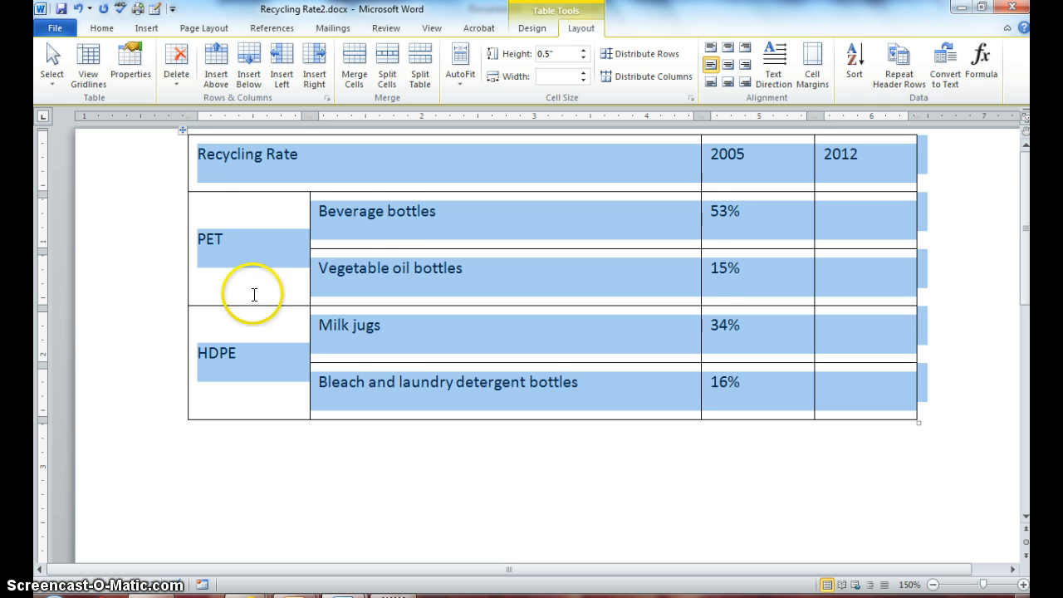
Change the text direction of the PET and HDPE cells so their text reads vertically from bottom to top
left_click(227, 220)
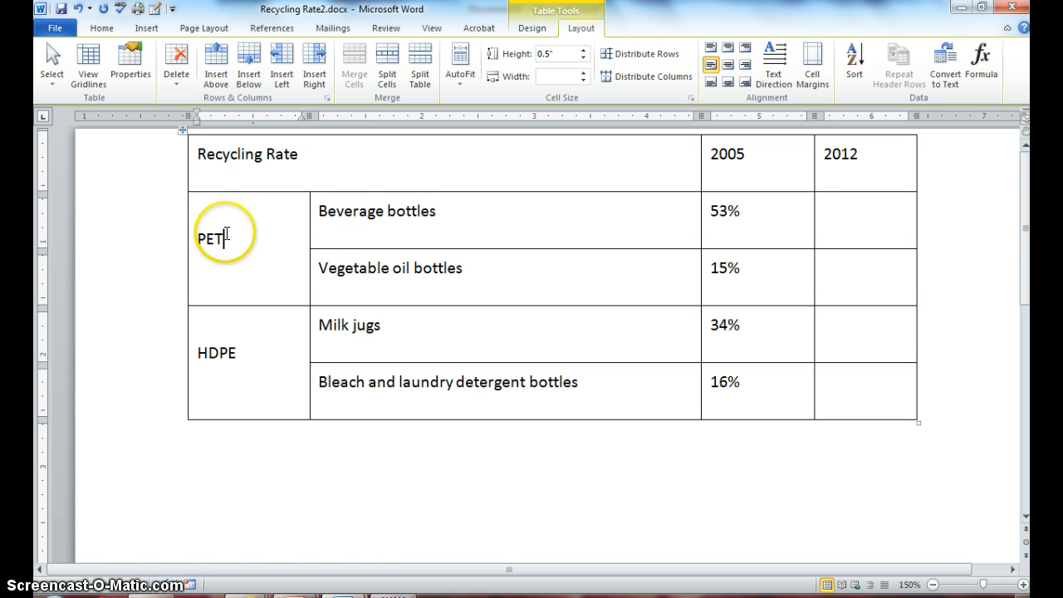
left_click_drag(227, 234, 225, 336)
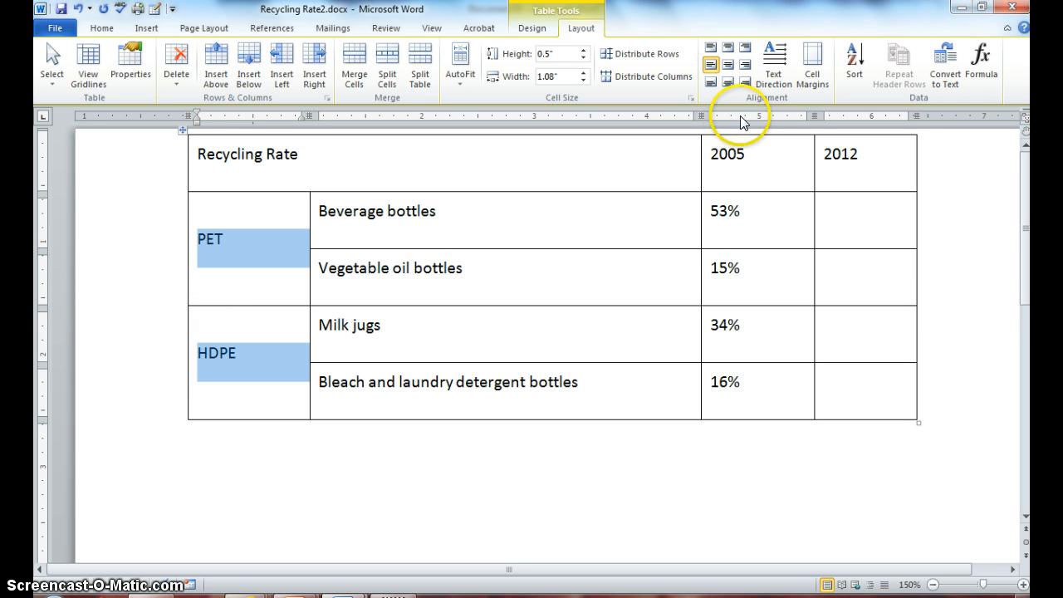
left_click(773, 63)
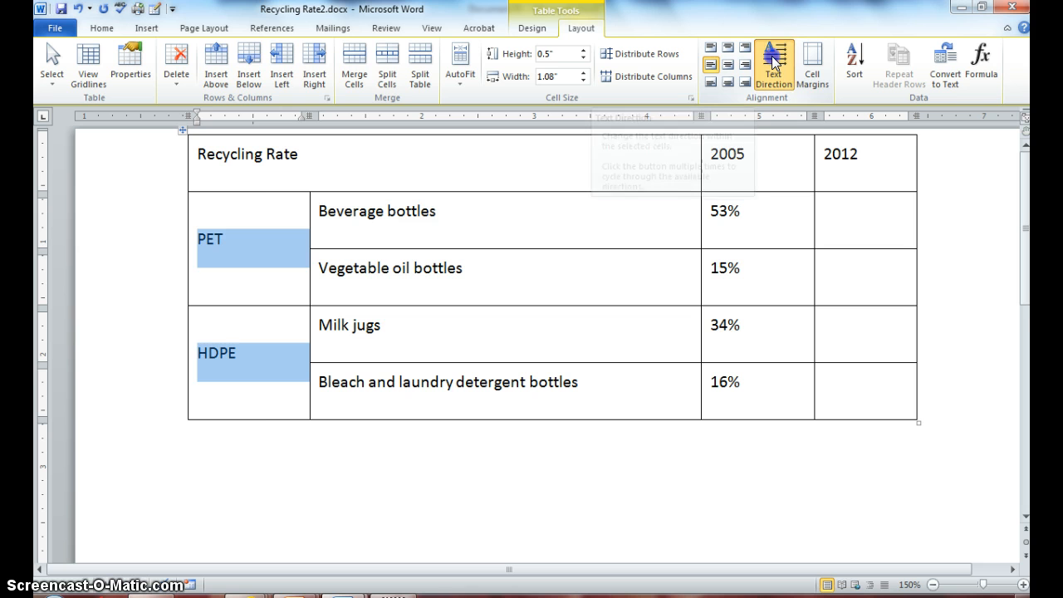
left_click(773, 63)
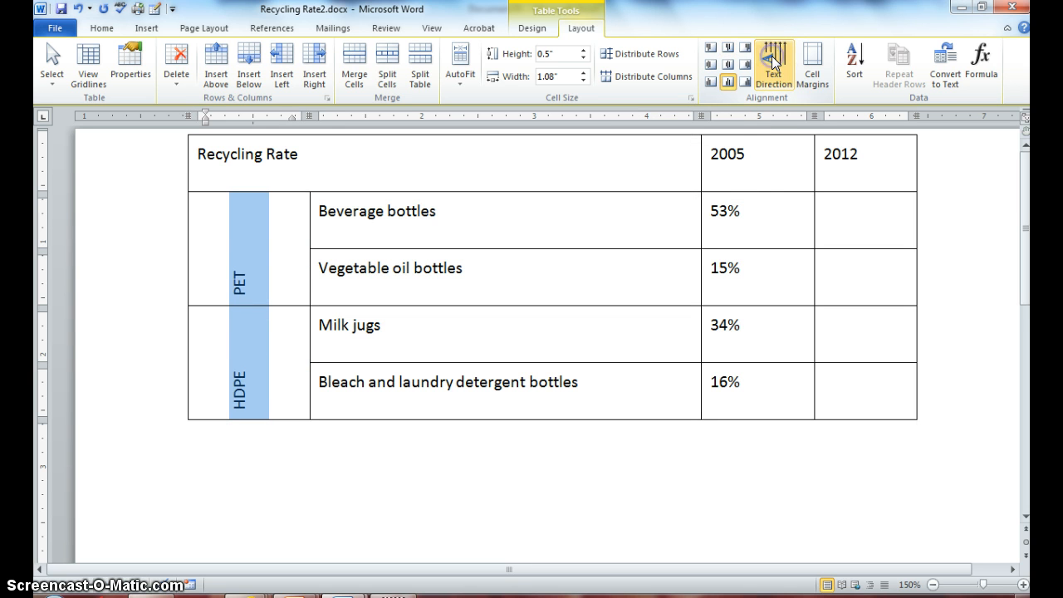
left_click(773, 63)
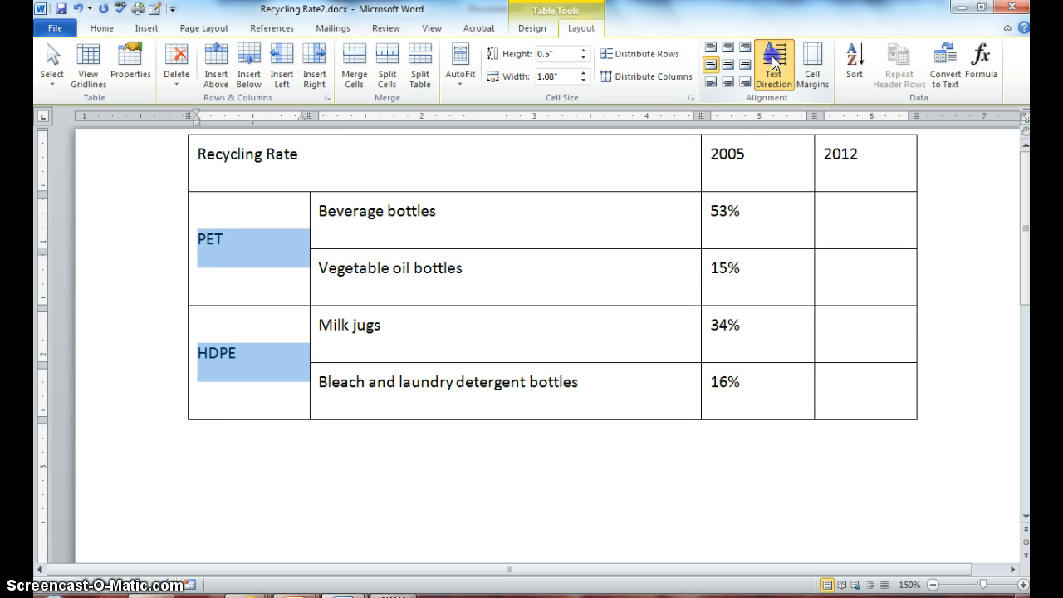
left_click(773, 63)
left_click(773, 63)
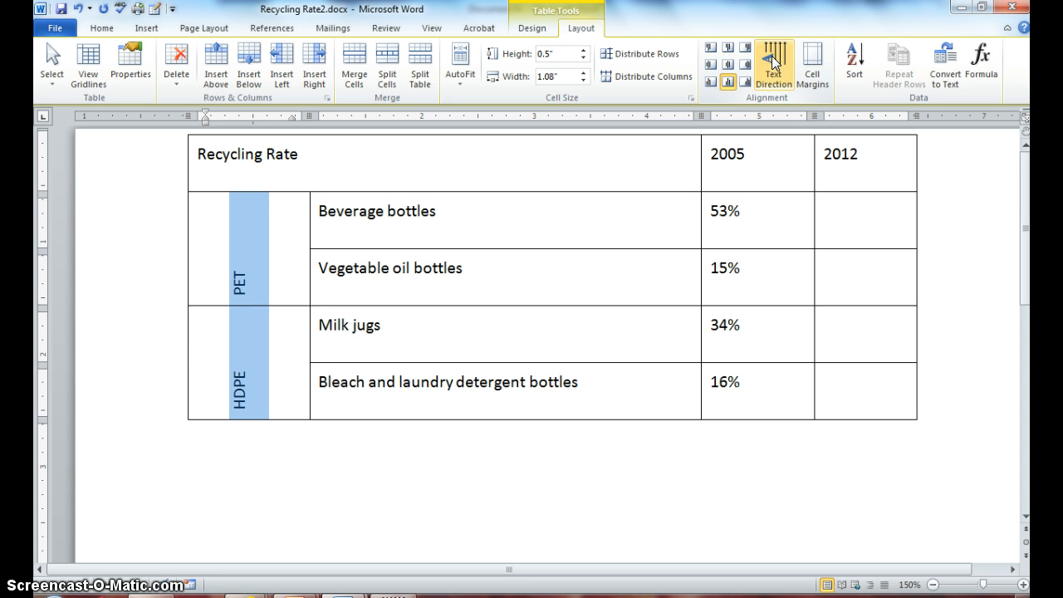
left_click(773, 63)
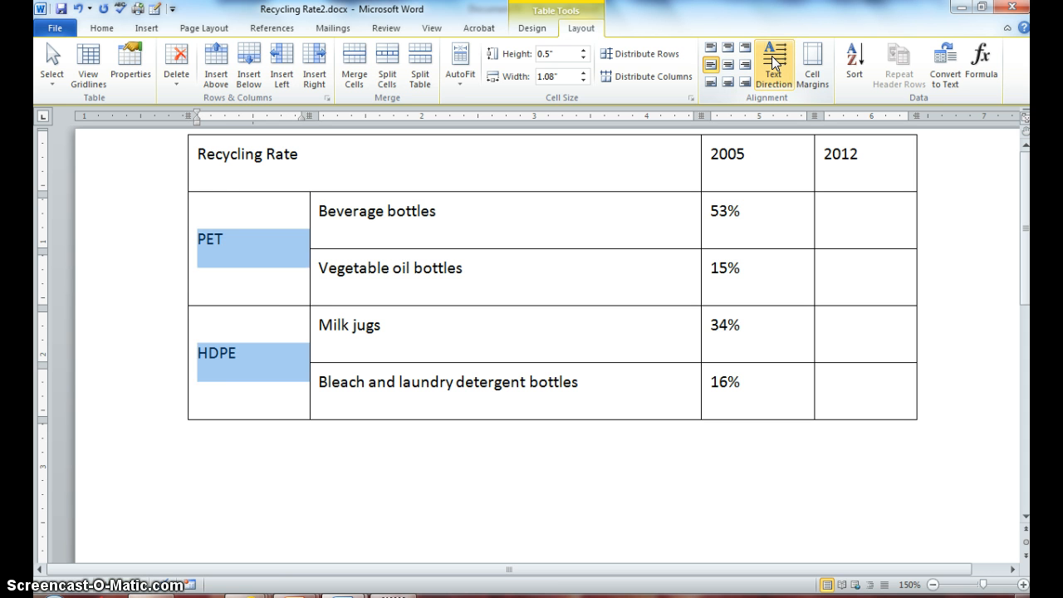
left_click(773, 63)
left_click(773, 63)
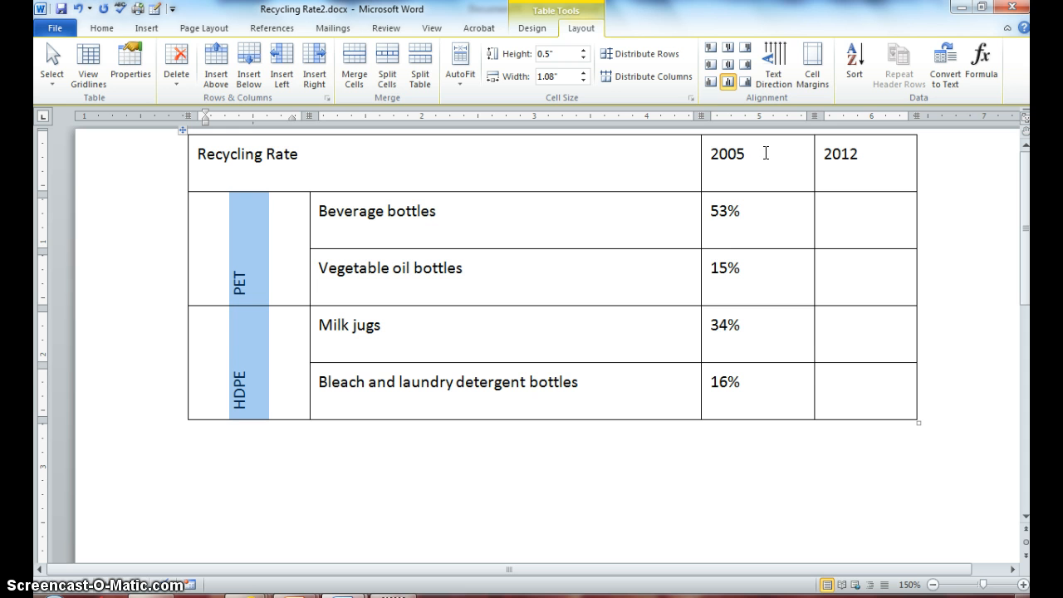
left_click(400, 467)
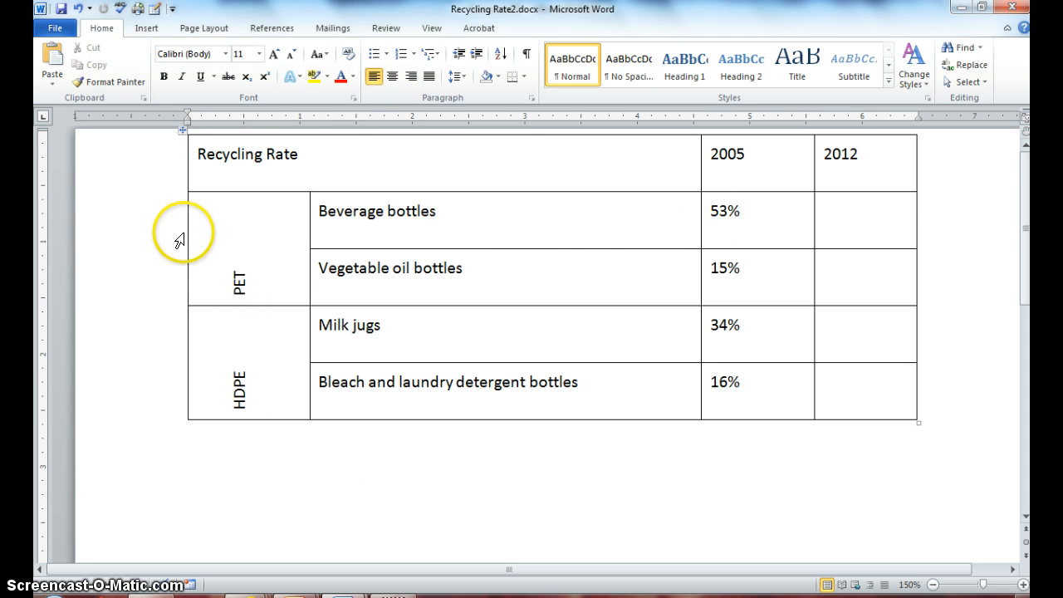
Fit the column widths of the entire table to their contents with AutoFit Contents
left_click(182, 137)
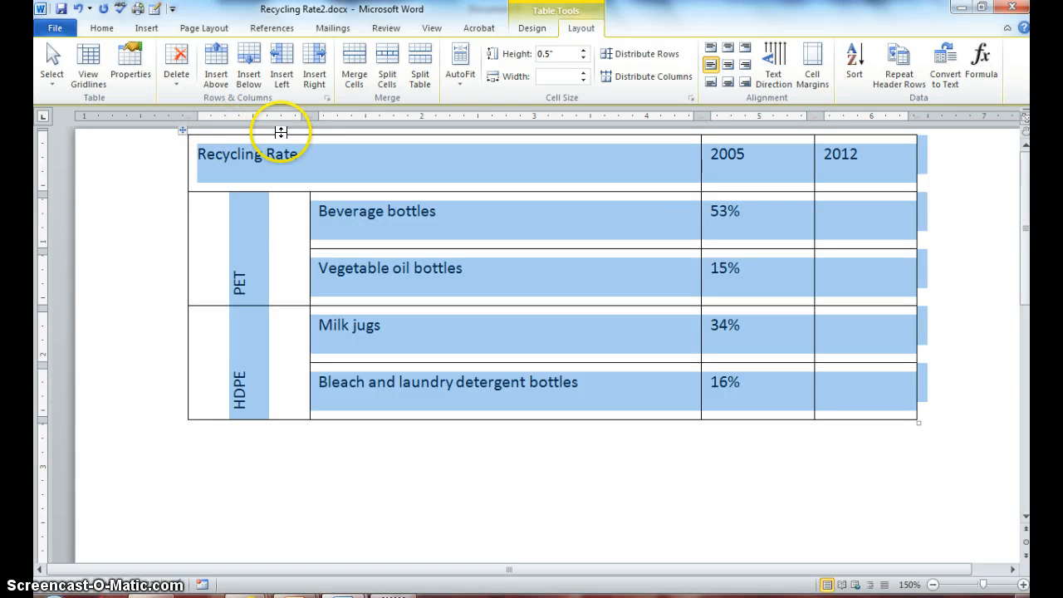
left_click(461, 88)
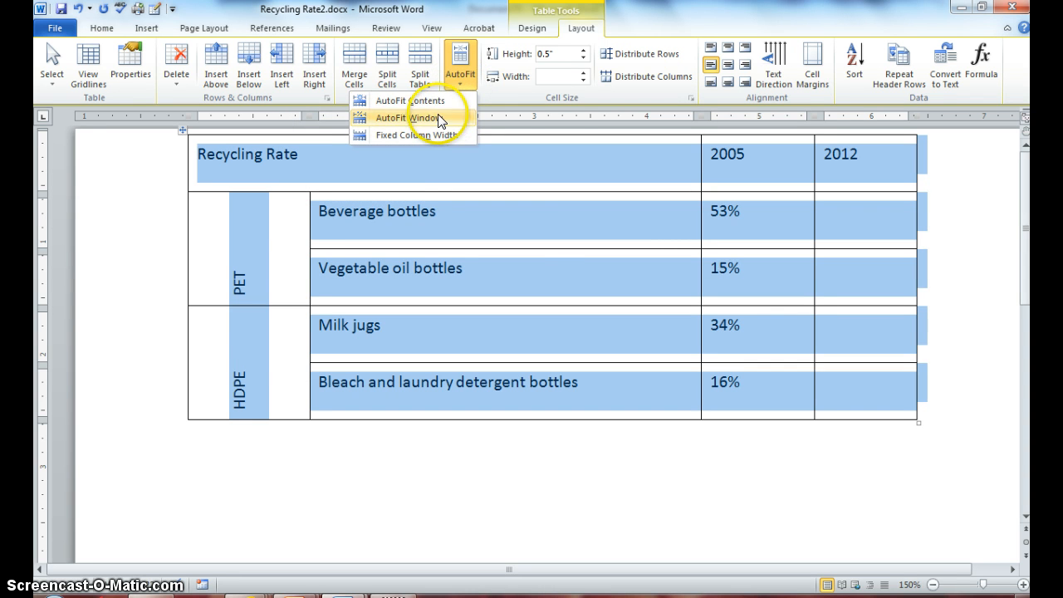
left_click(431, 101)
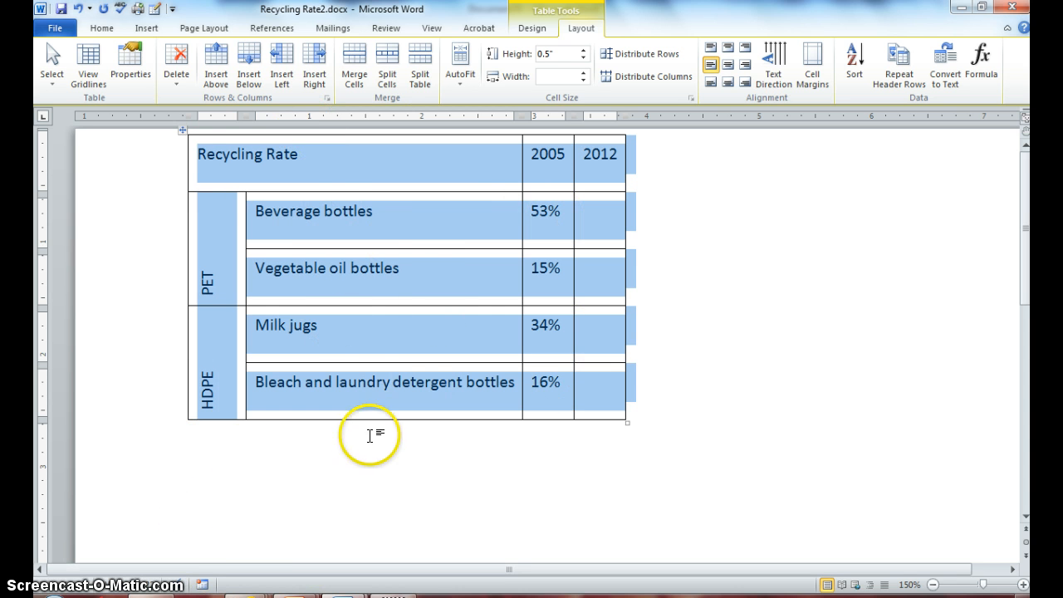
Center the vertical text of the PET and HDPE cells both horizontally and vertically with Align Center
left_click(218, 249)
left_click_drag(218, 266, 212, 421)
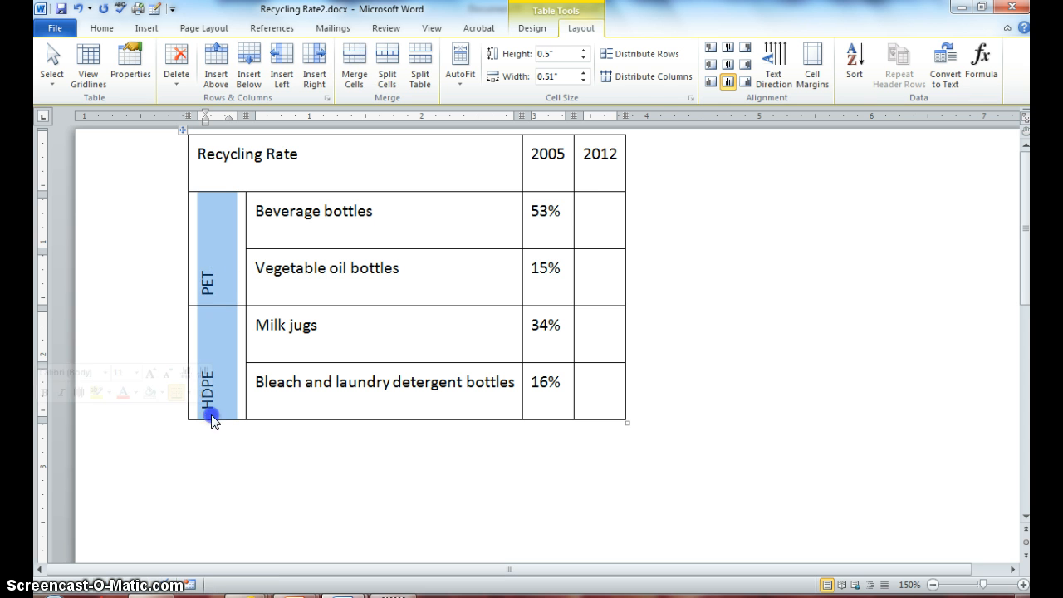
left_click(728, 64)
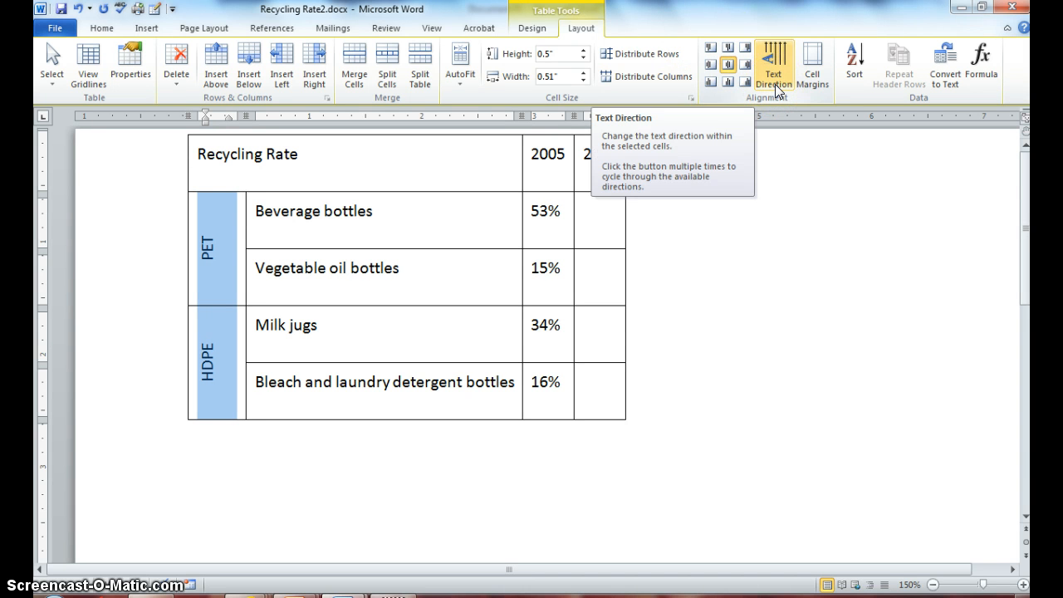
left_click(462, 96)
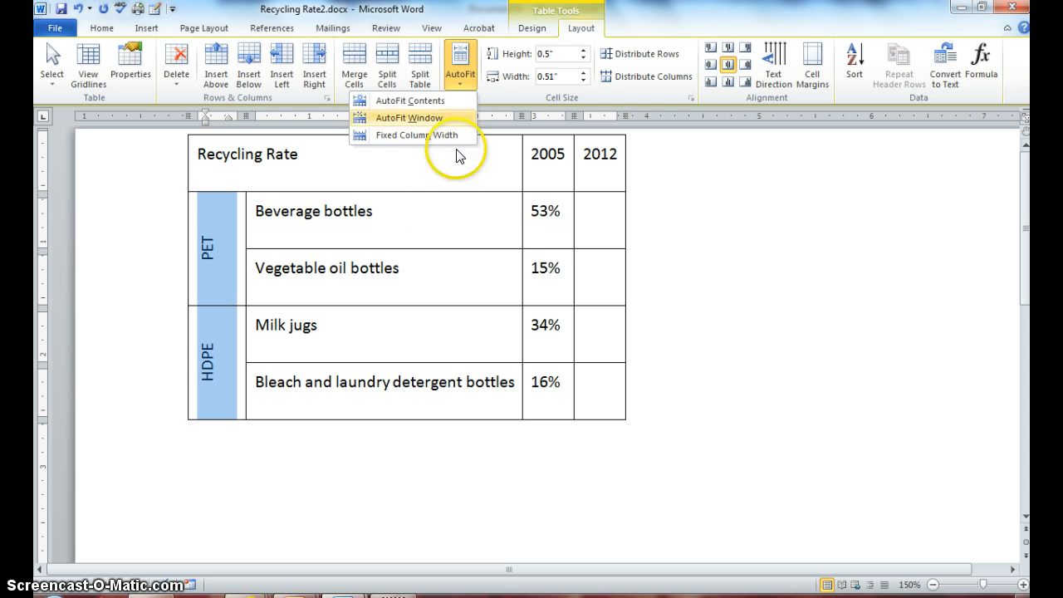
left_click(363, 482)
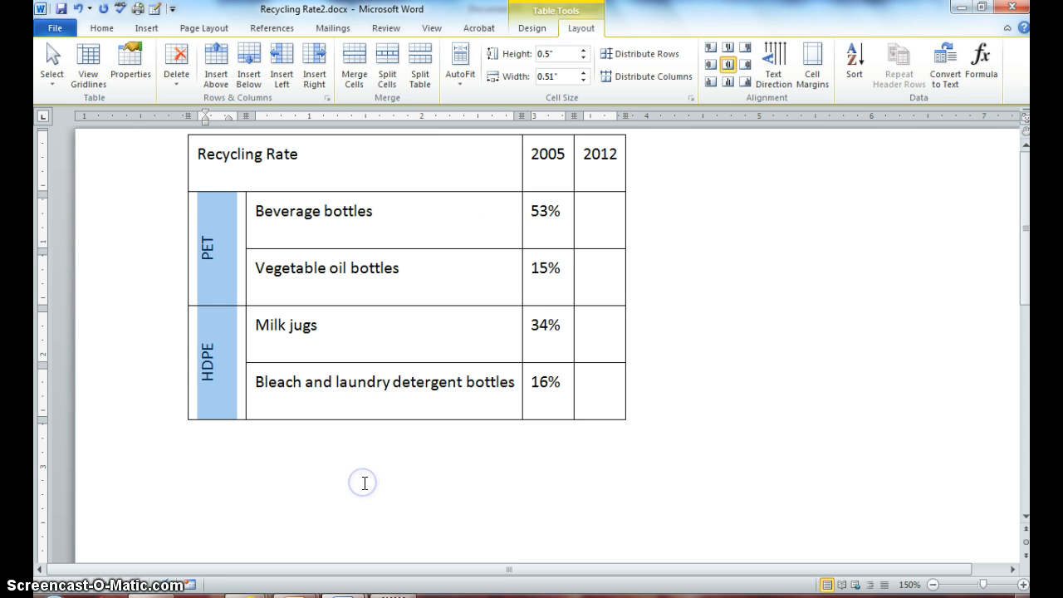
Deselect the PET and HDPE cells and save the document under its current name
left_click(362, 483)
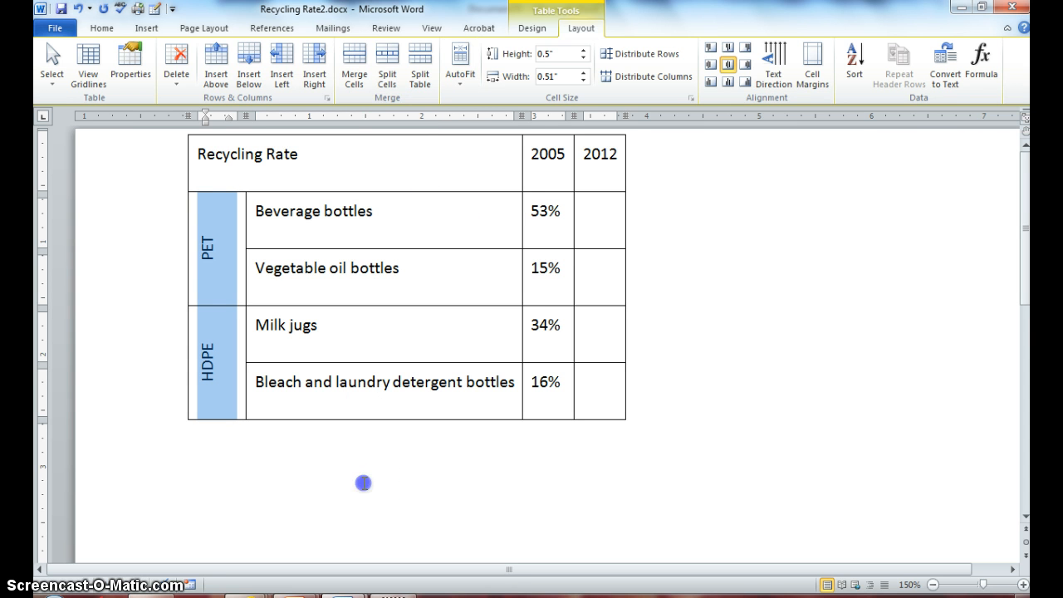
left_click(61, 10)
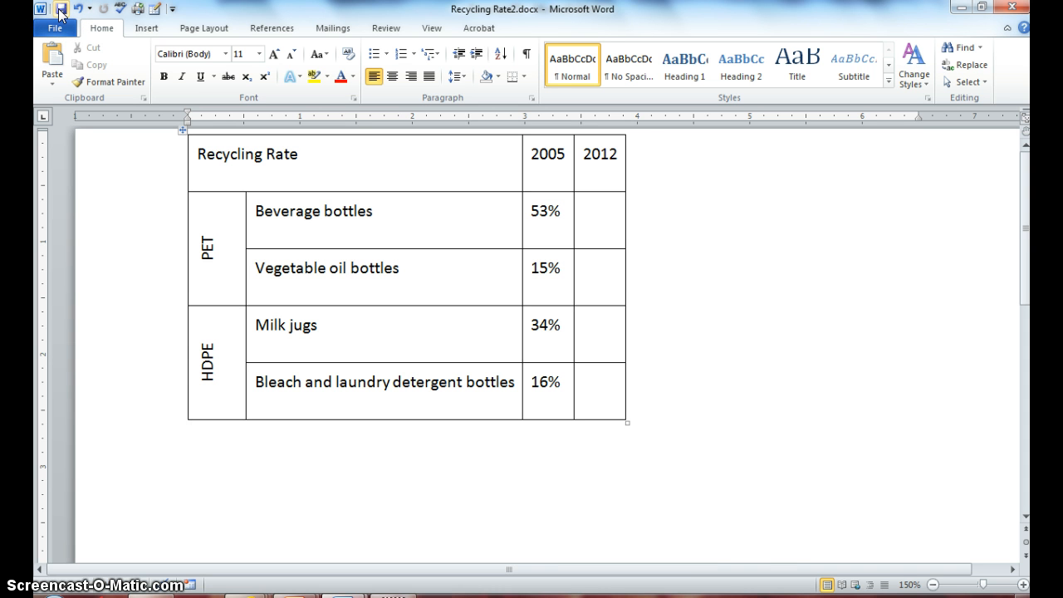